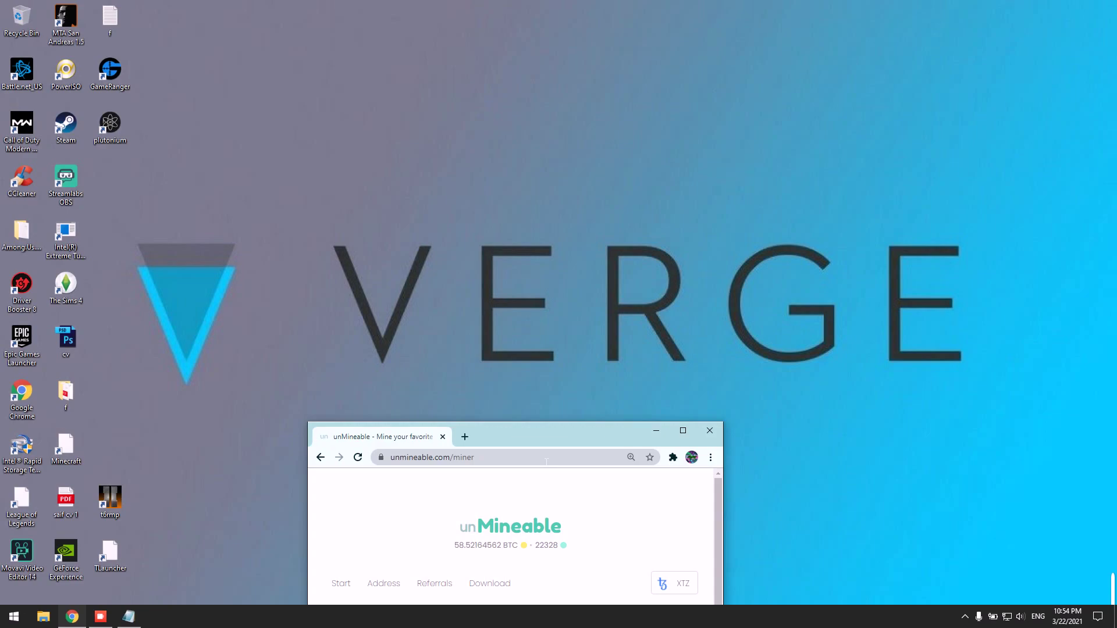
# Maximize Chrome and start downloading the packed Win 64bits miner zip via 'Open link in new tab'
pyautogui.doubleClick(563, 442)
pyautogui.doubleClick(113, 30)
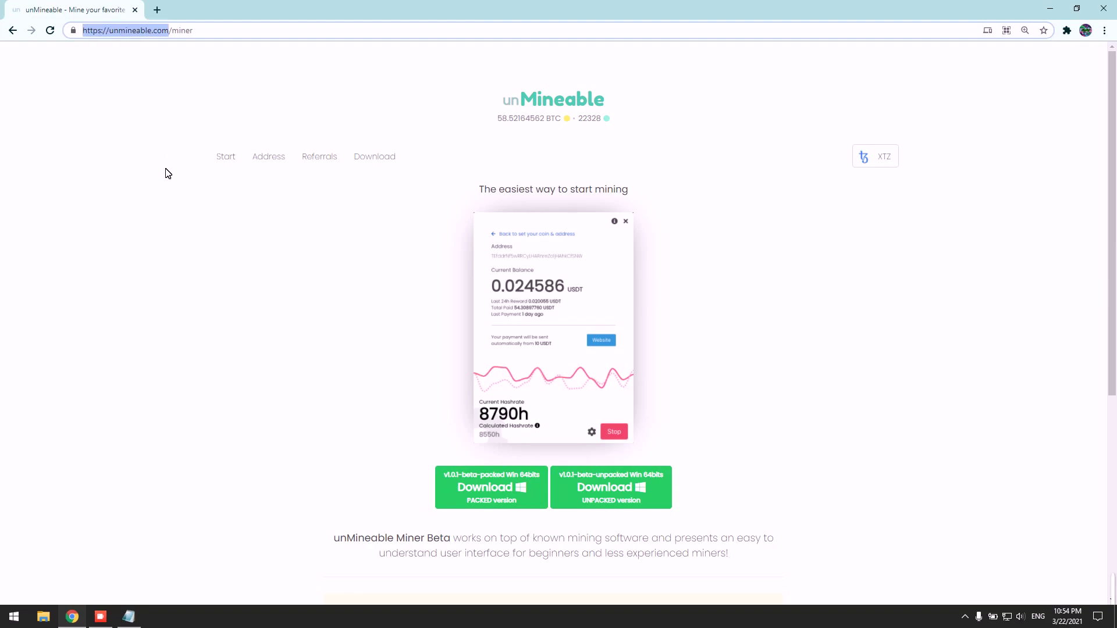
pyautogui.click(500, 435)
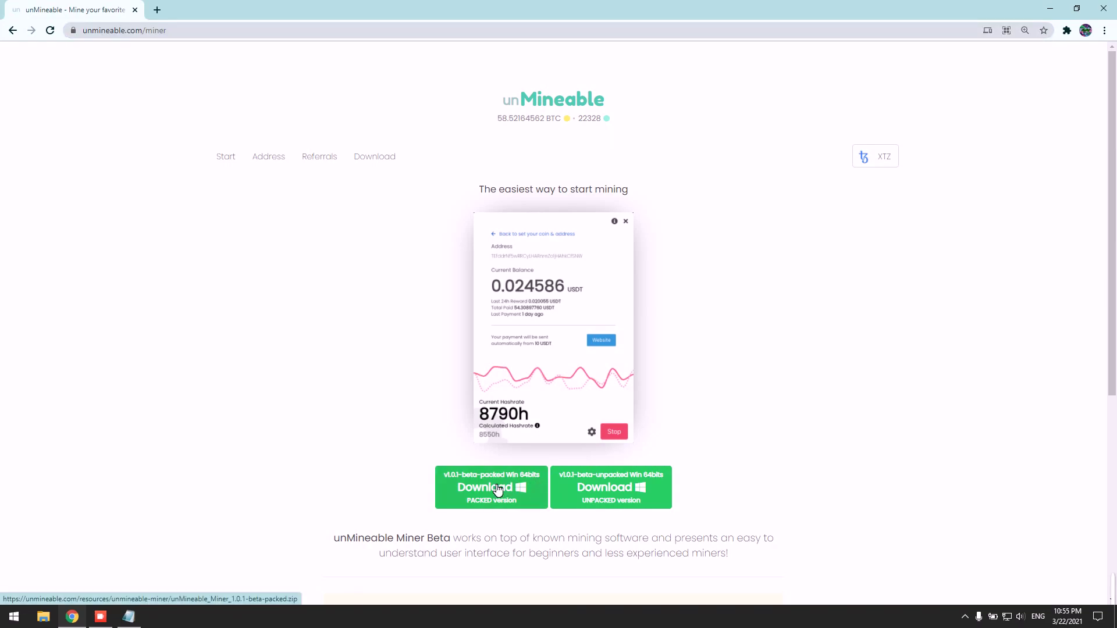
pyautogui.rightClick(463, 479)
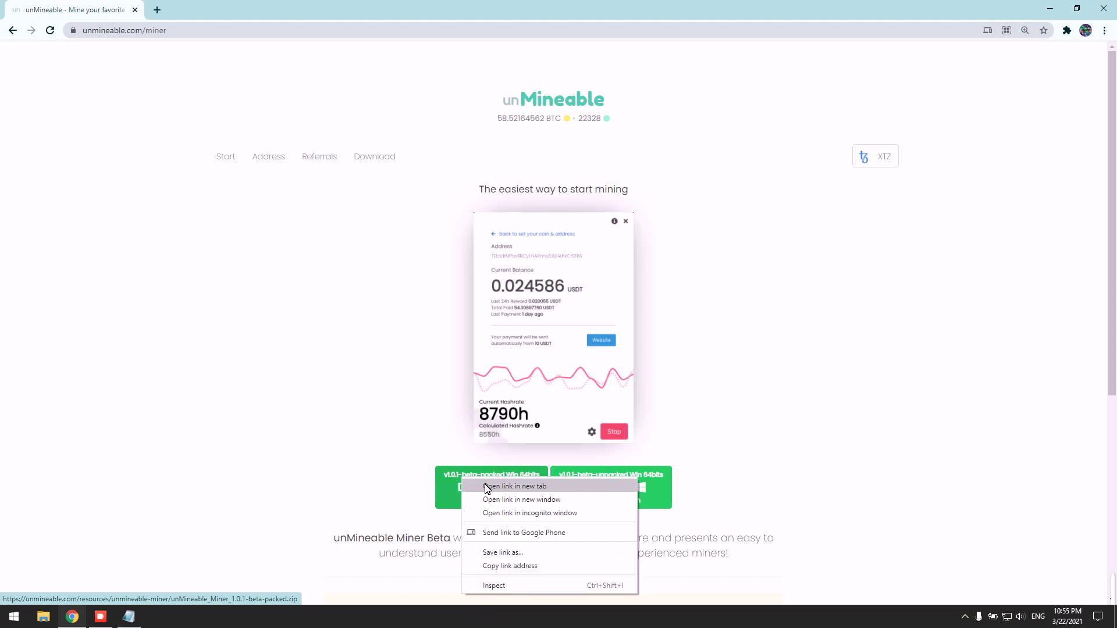
pyautogui.click(491, 491)
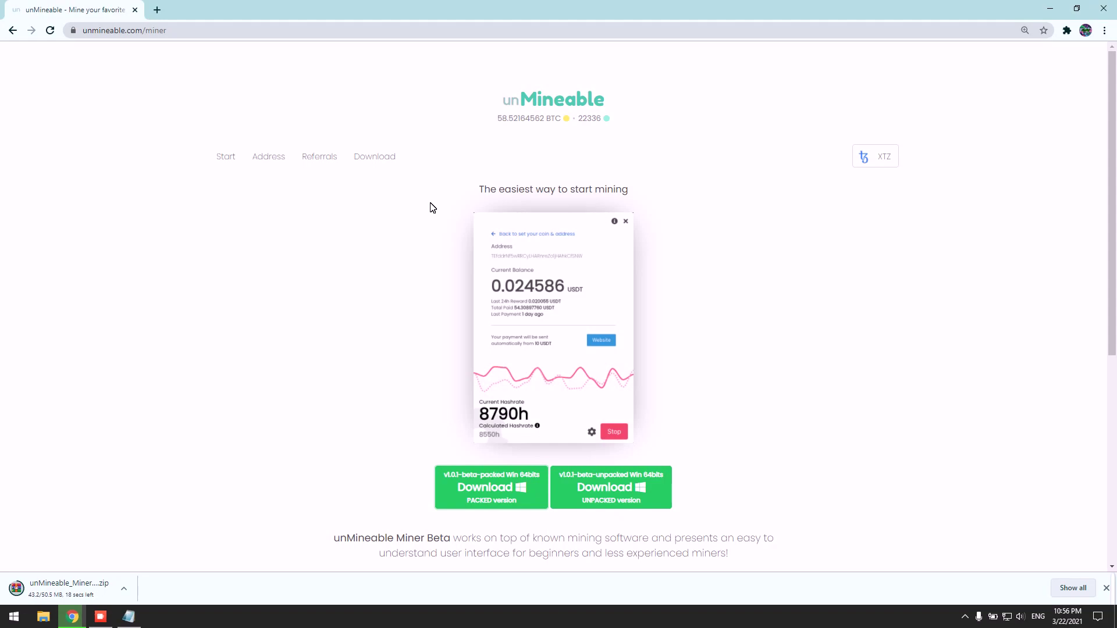
# Launch Windows Security through a Start search for 'se' and open the Virus & threat protection settings at Exclusions
pyautogui.click(14, 615)
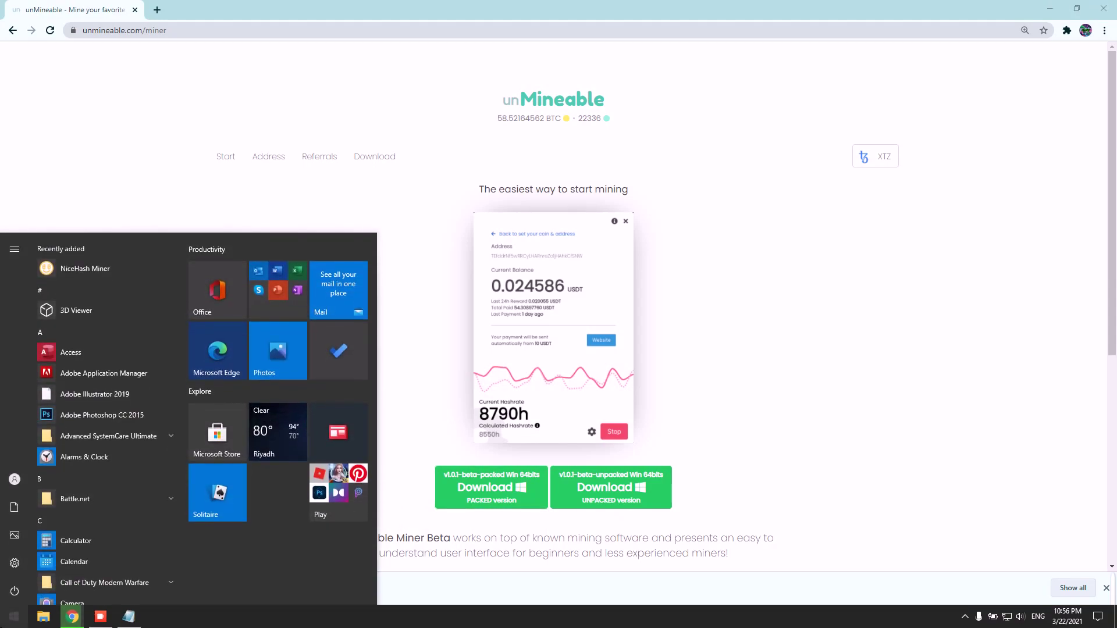
pyautogui.write('secu')
pyautogui.press('Return')
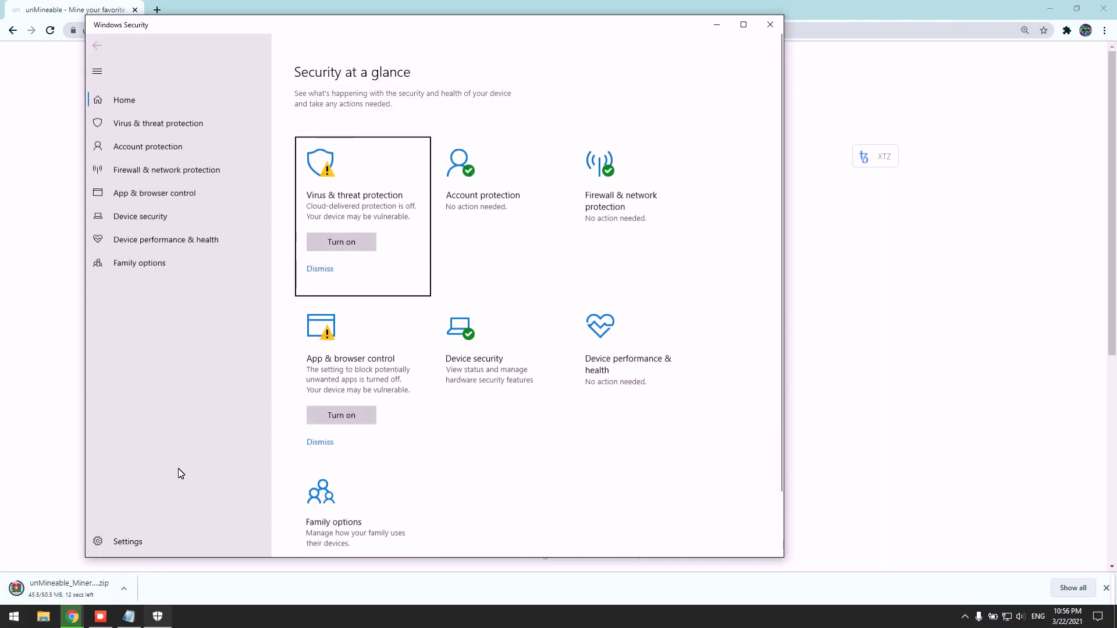
pyautogui.click(110, 123)
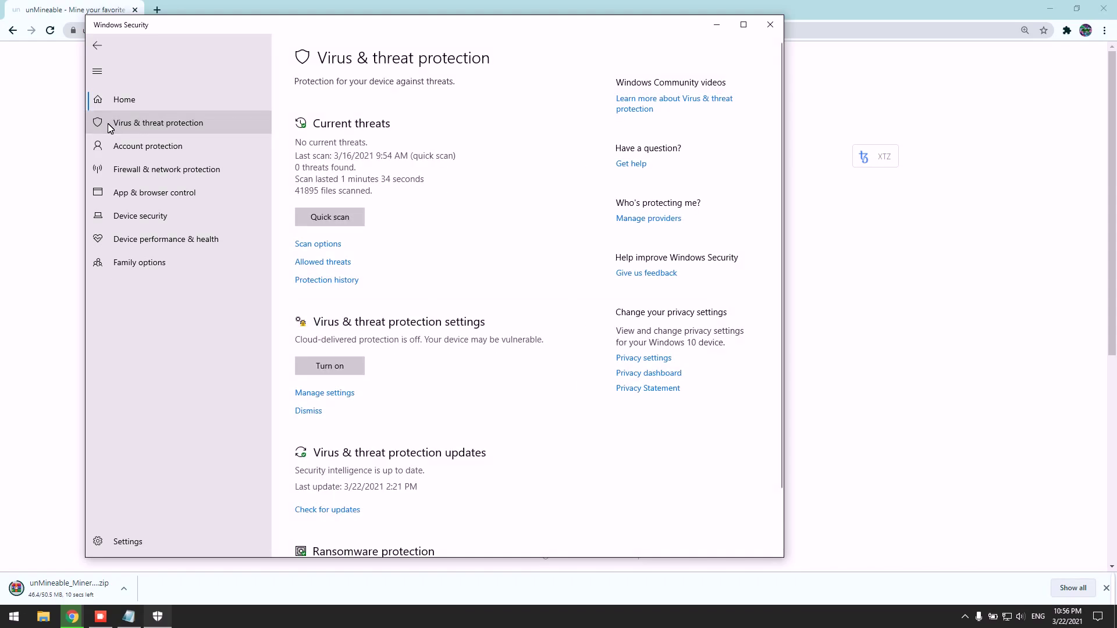
pyautogui.scroll(-3, 337, 236)
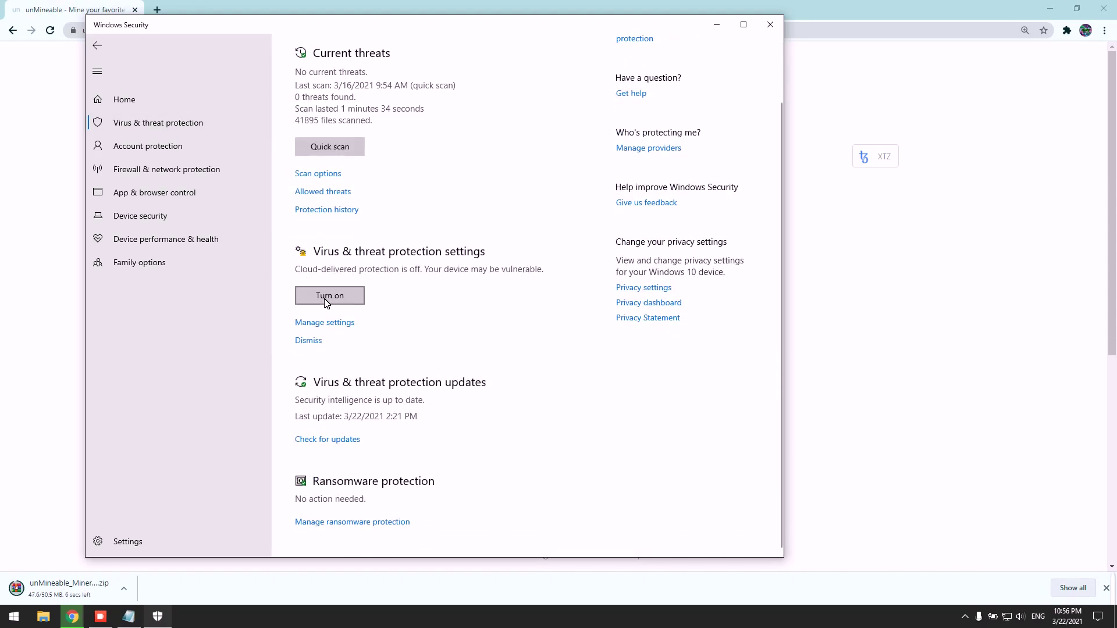
pyautogui.click(337, 300)
pyautogui.scroll(-6, 335, 323)
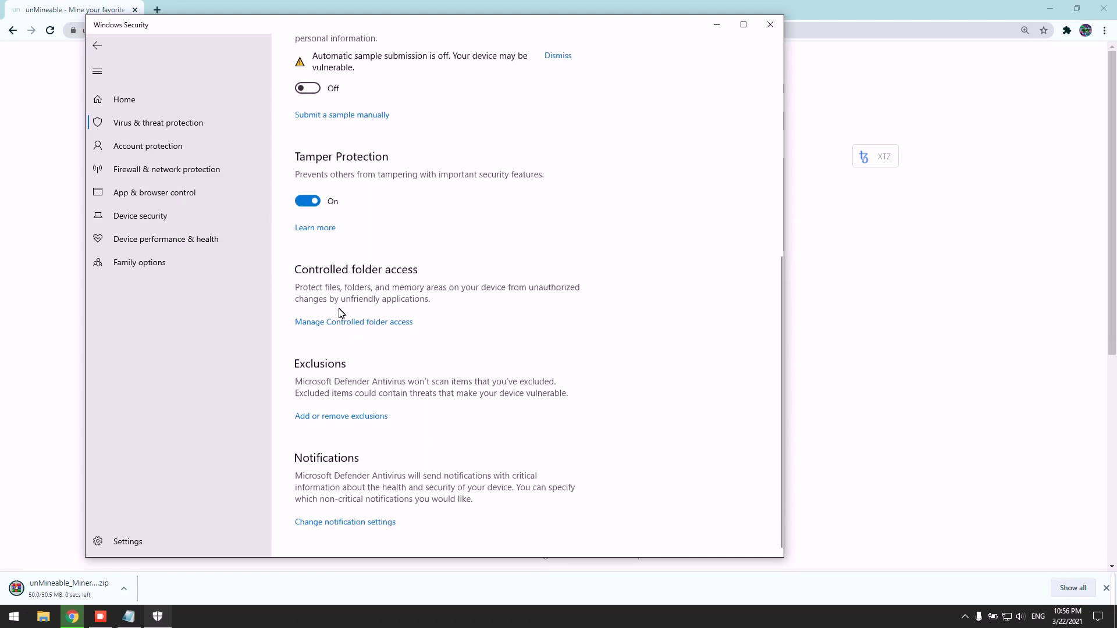
# Add the downloaded unMineable Miner zip from Downloads as a File exclusion in Defender
pyautogui.click(345, 417)
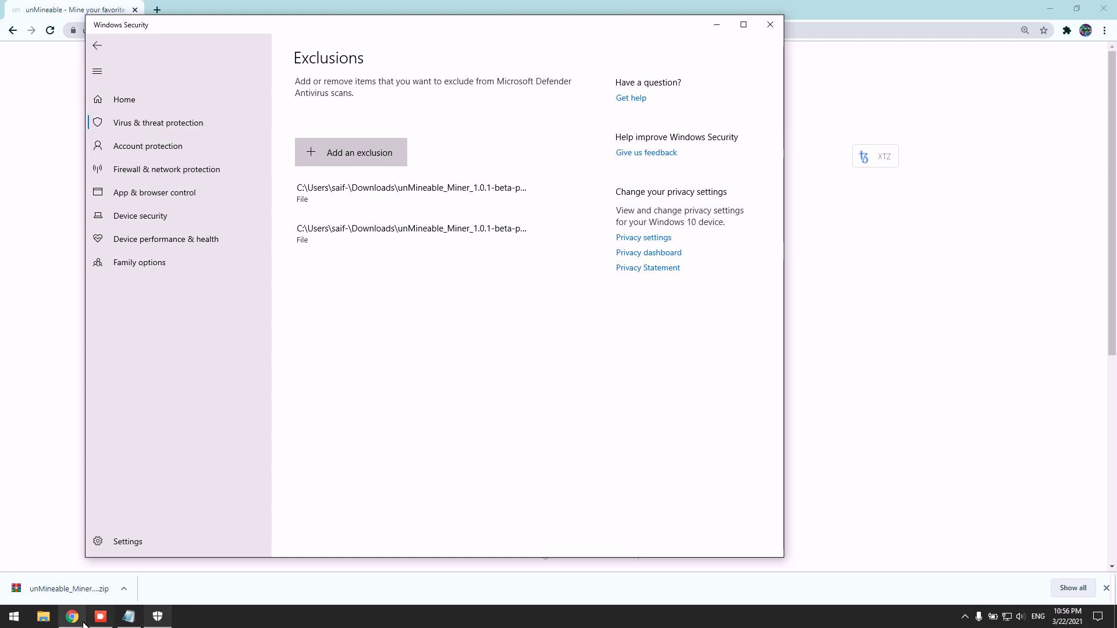
pyautogui.click(349, 152)
pyautogui.click(356, 178)
pyautogui.click(261, 116)
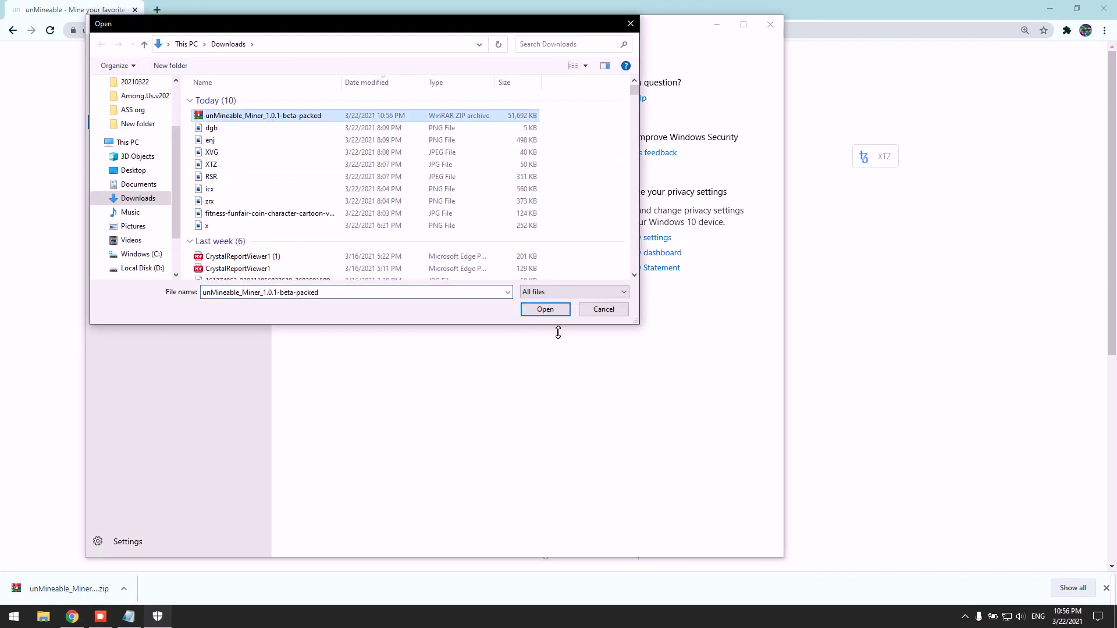
pyautogui.click(547, 310)
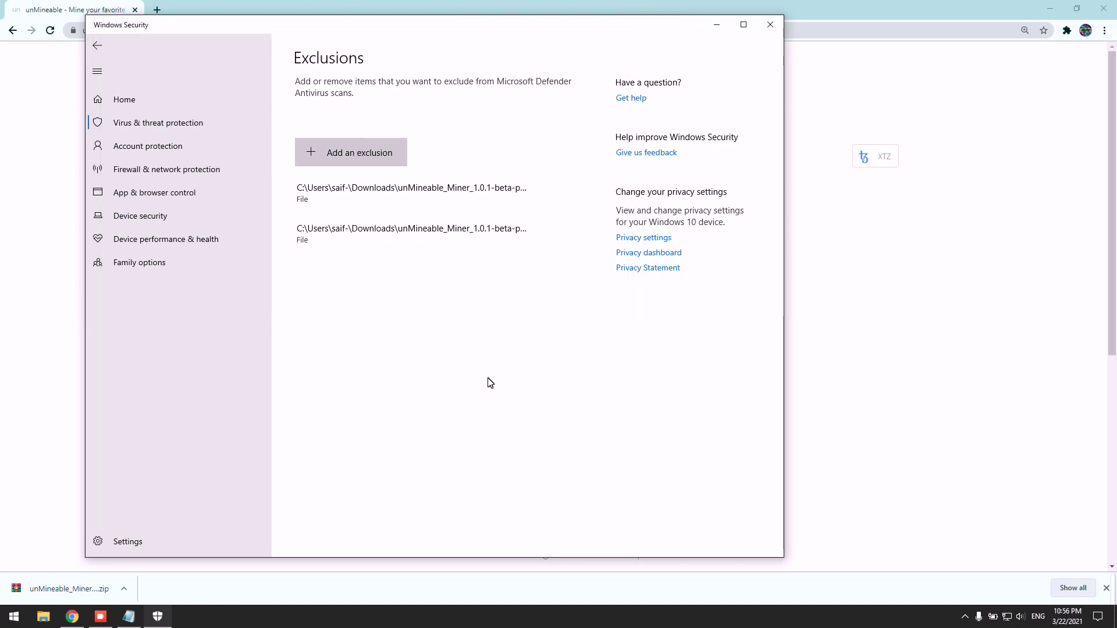
pyautogui.click(142, 102)
pyautogui.click(157, 123)
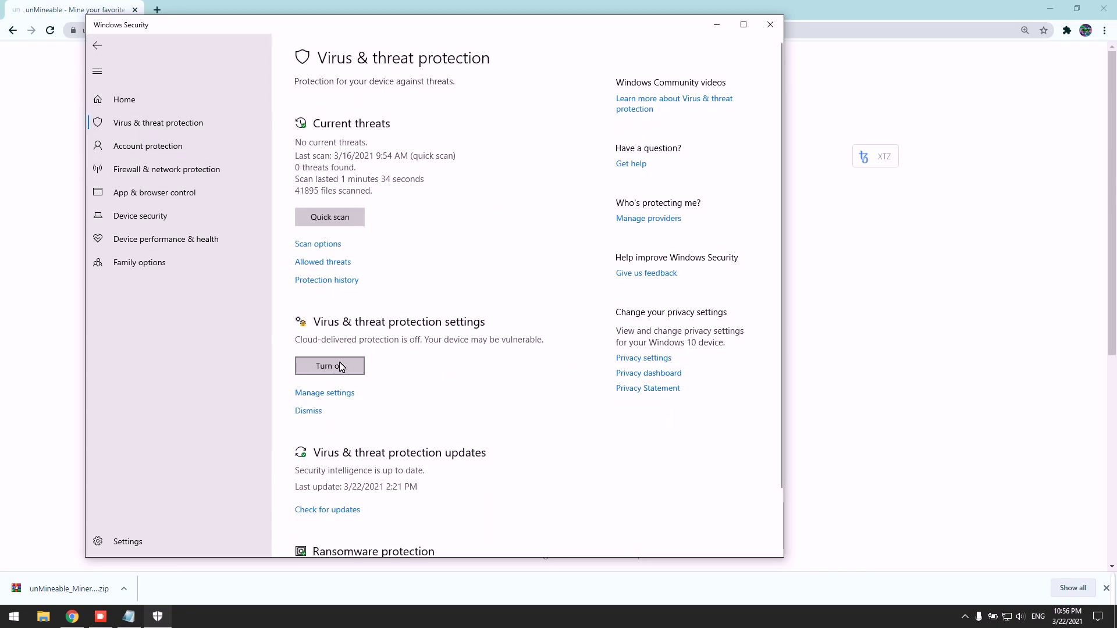
# Close Windows Security and extract the miner application from the zip to the Desktop with WinRAR
pyautogui.click(770, 19)
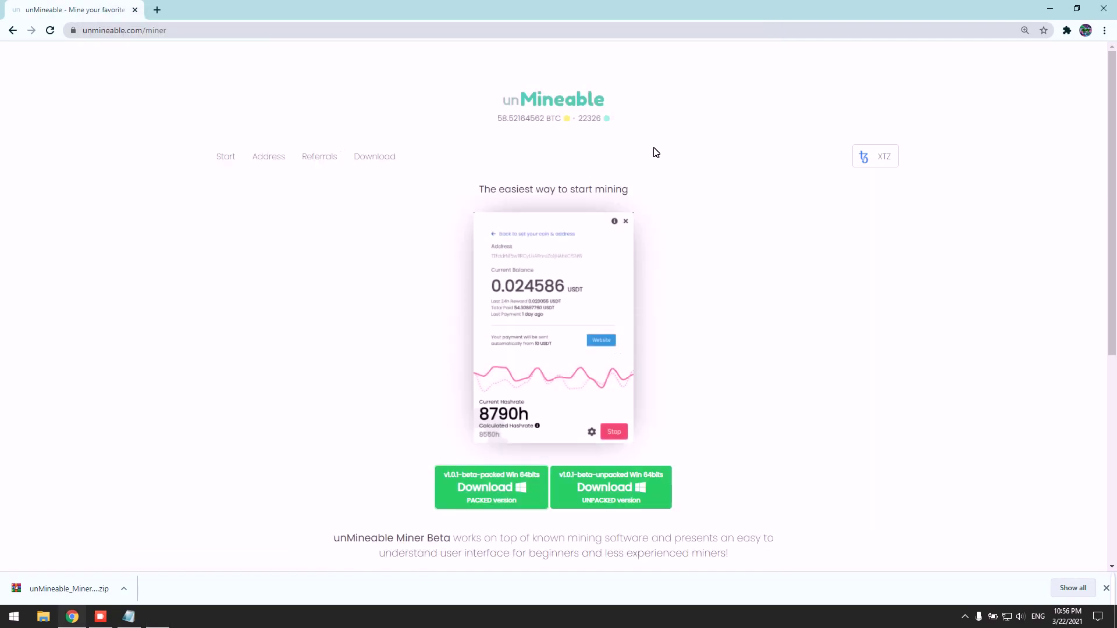
pyautogui.click(61, 584)
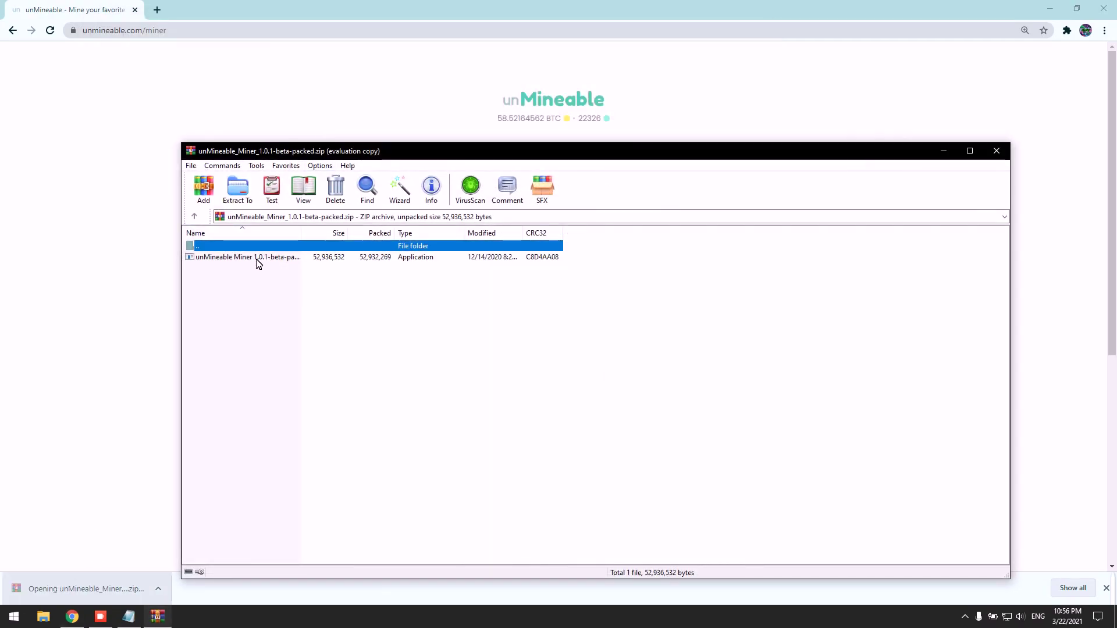
pyautogui.click(257, 258)
pyautogui.click(238, 189)
pyautogui.click(621, 299)
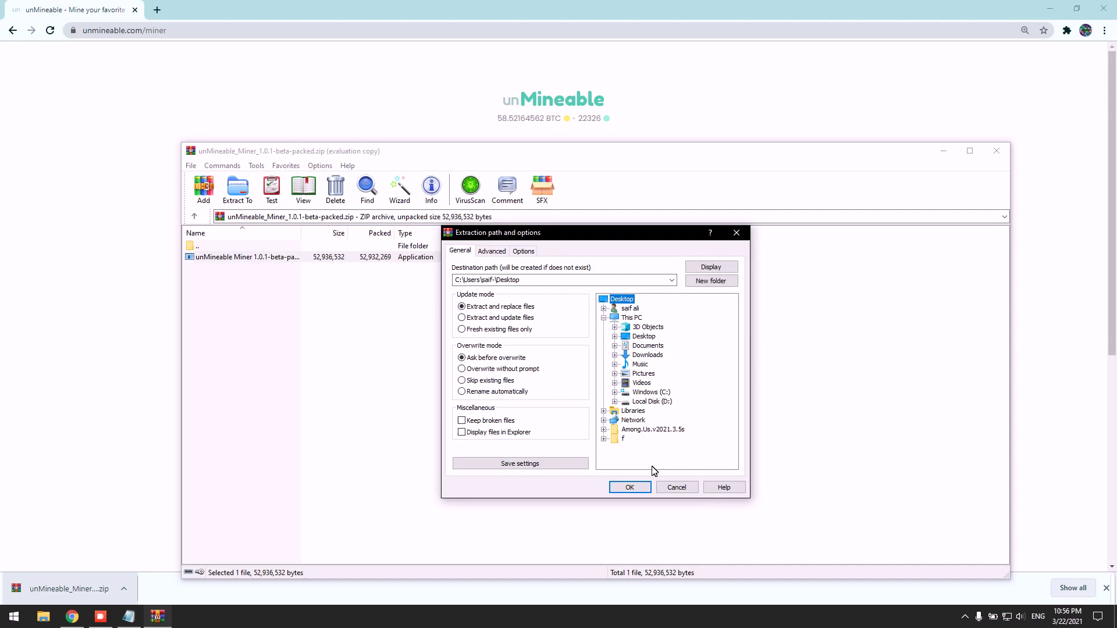
pyautogui.click(629, 484)
# Close WinRAR, minimize Chrome and launch the extracted unMineable Miner from the desktop
pyautogui.click(996, 151)
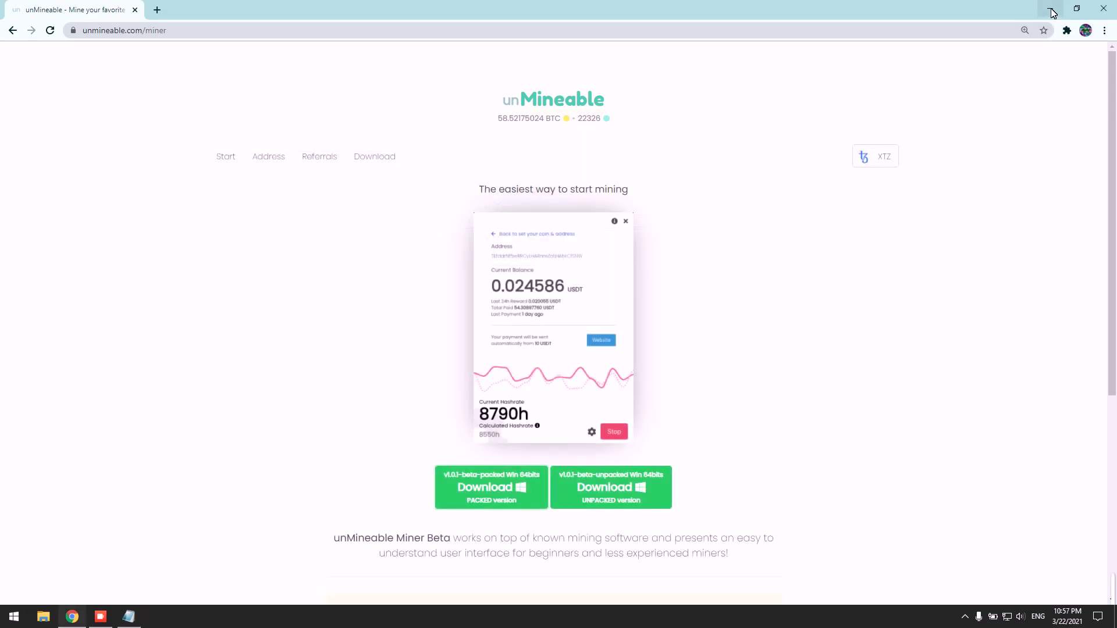
pyautogui.click(1050, 9)
pyautogui.doubleClick(113, 183)
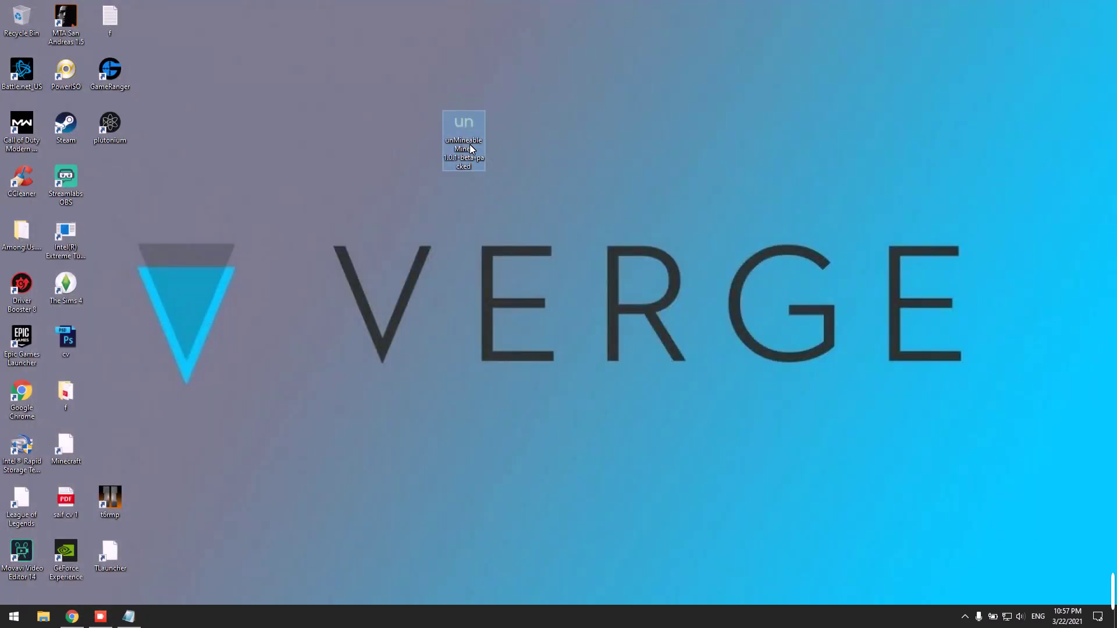
# Pass the welcome screen and keep GPU as the mining hardware
pyautogui.click(506, 266)
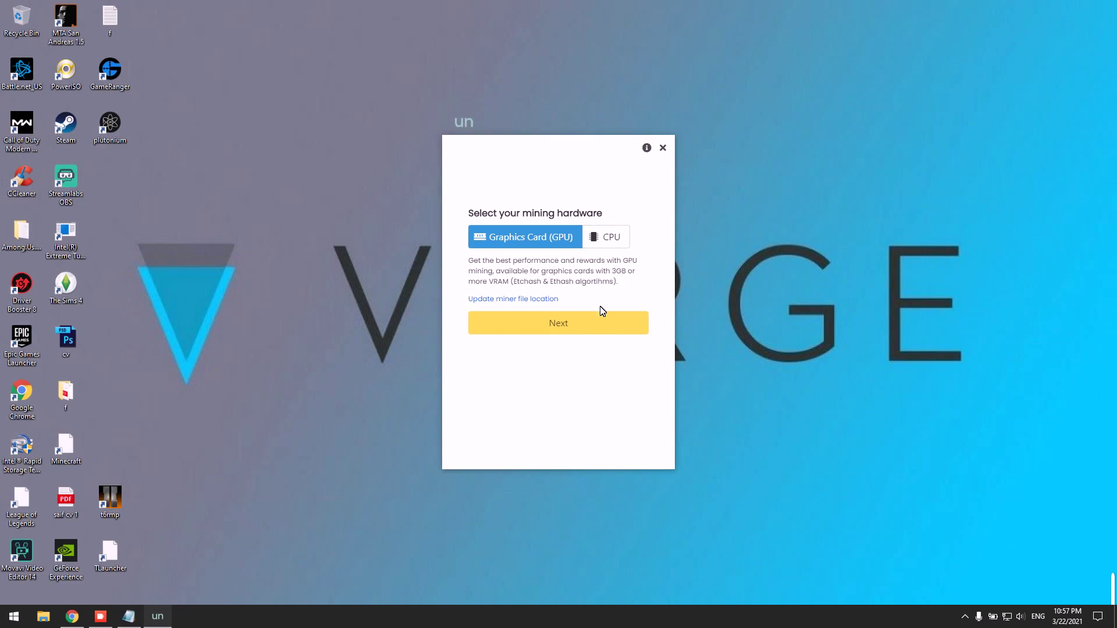
pyautogui.click(610, 233)
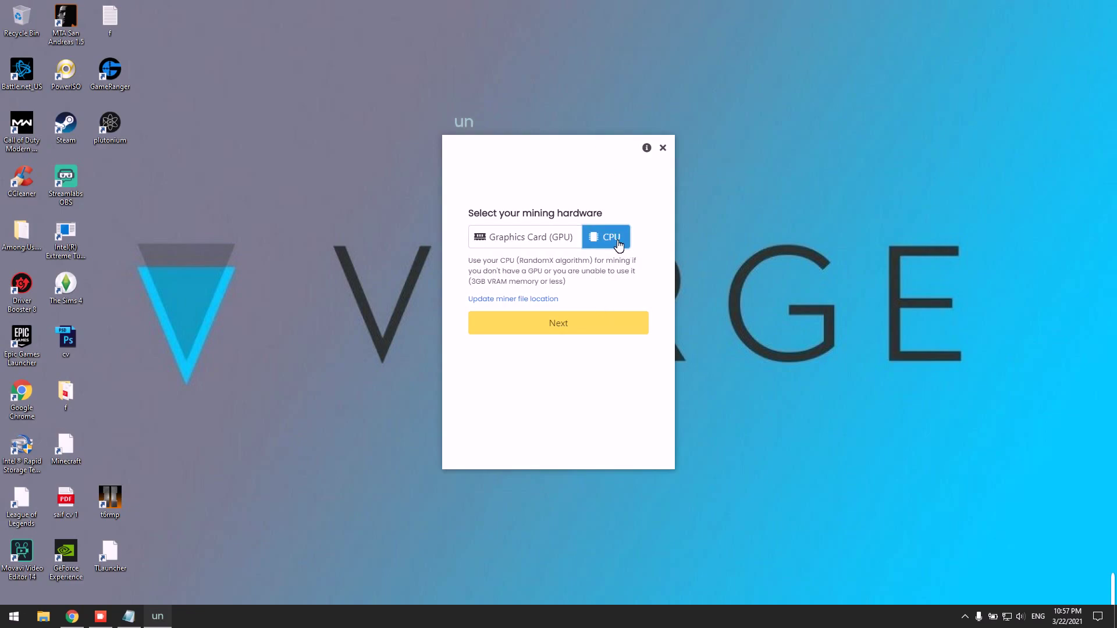
pyautogui.click(553, 243)
pyautogui.click(528, 324)
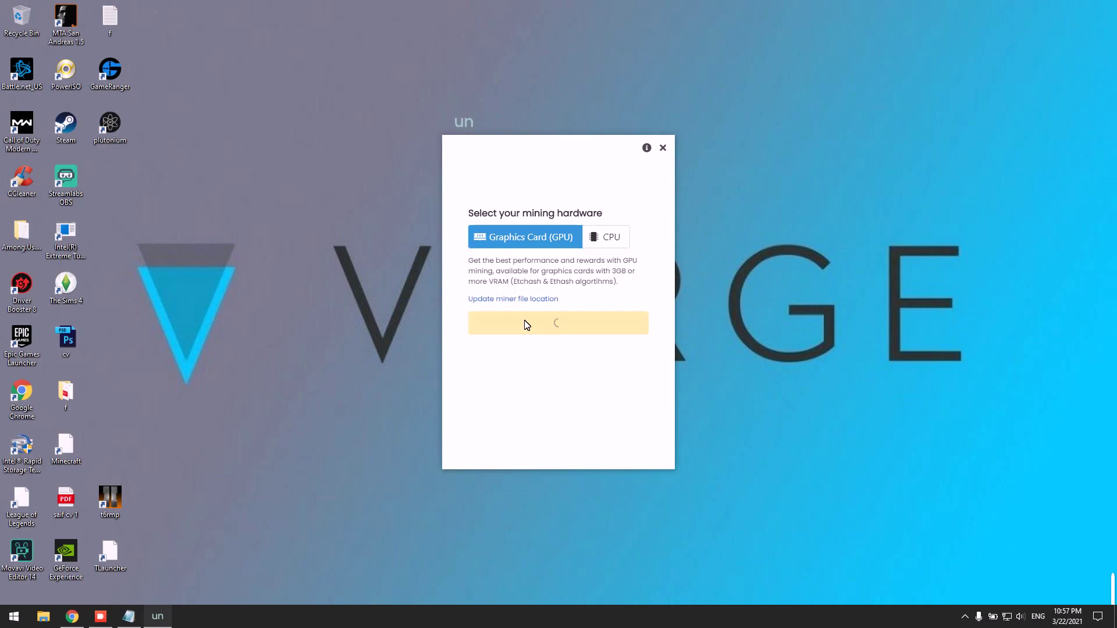
# Filter the coin list by 'XVG' and select Verge XVG
pyautogui.click(584, 246)
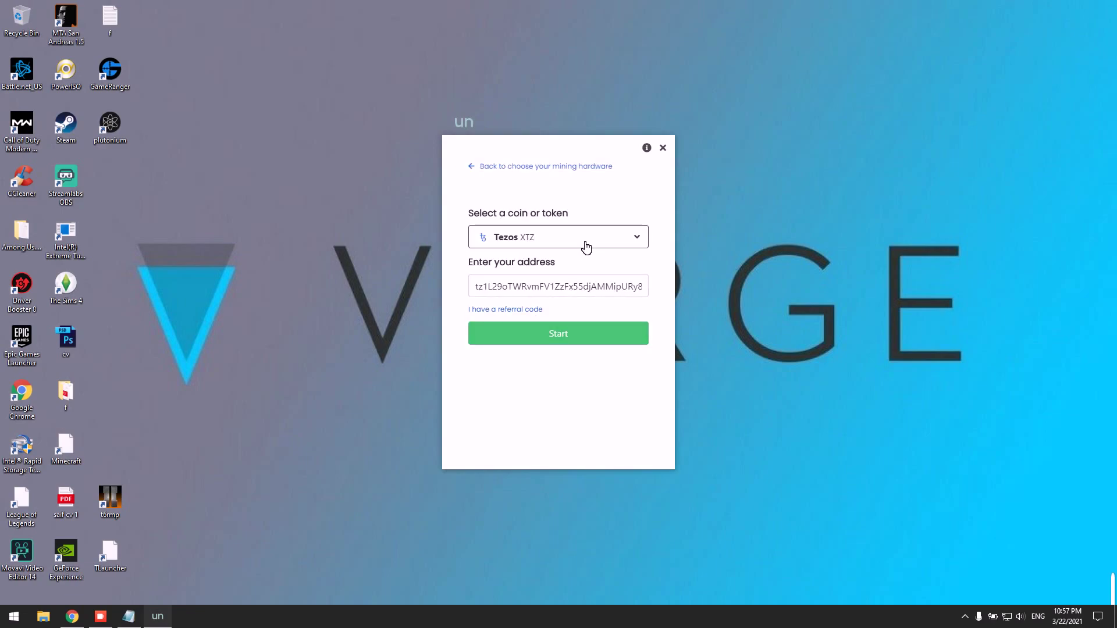
pyautogui.write('XVG')
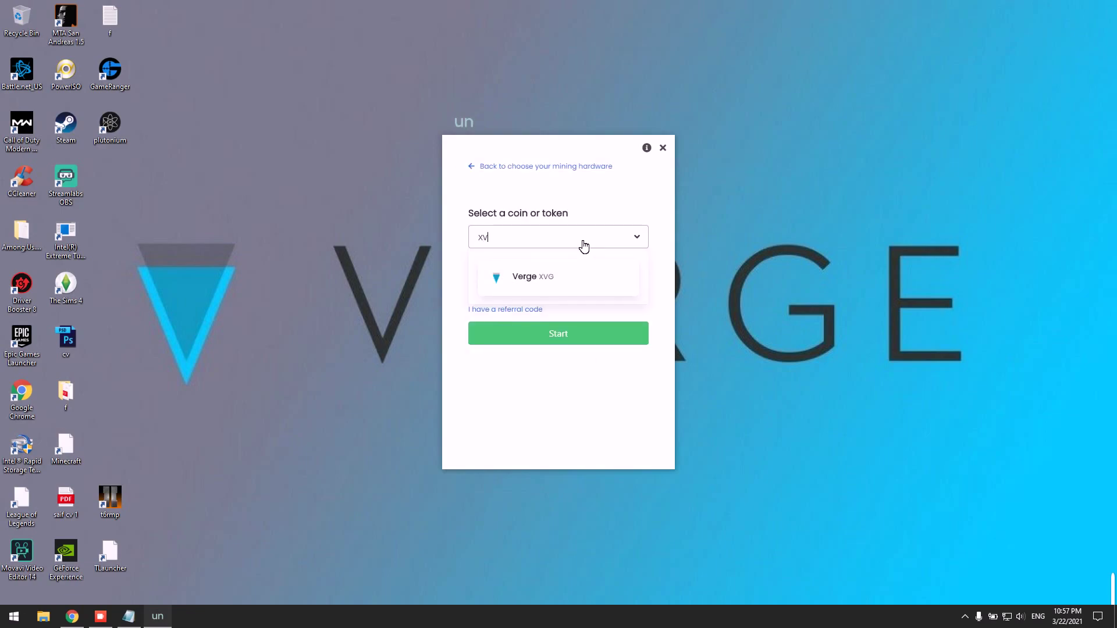
pyautogui.click(567, 286)
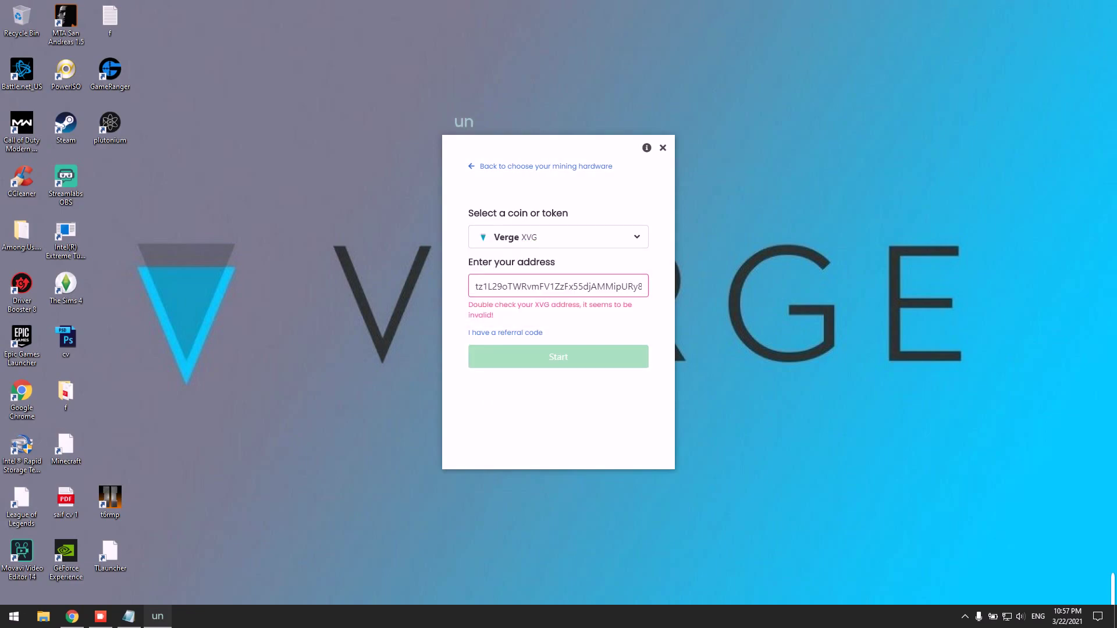
# Replace the invalid address with the Verge wallet address copied from Notepad
pyautogui.doubleClick(567, 286)
pyautogui.click(133, 613)
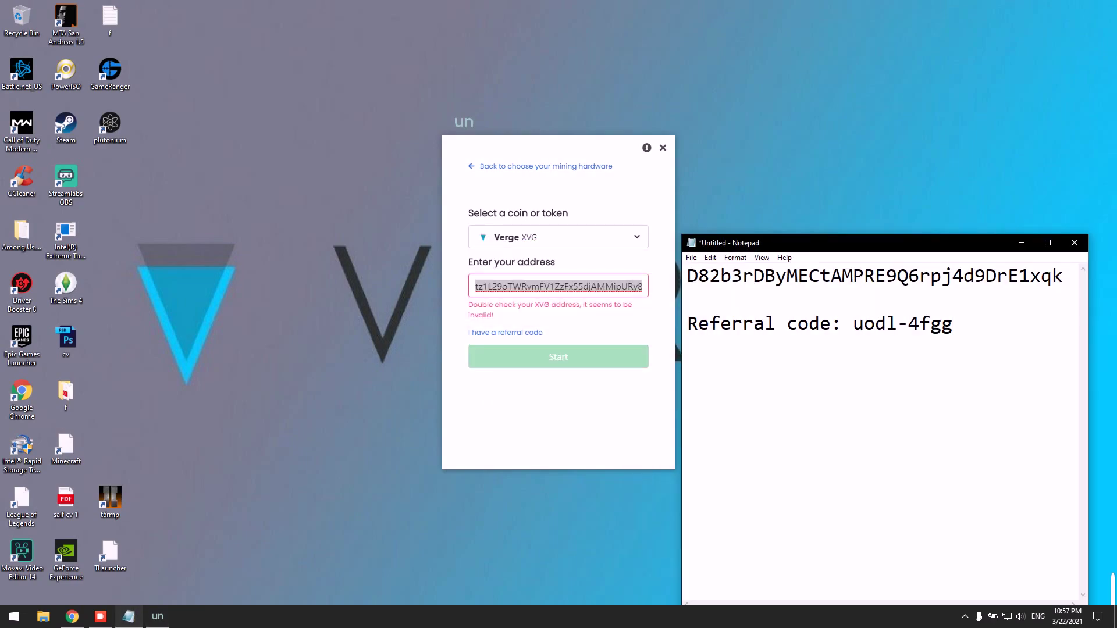
pyautogui.press('Home')
pyautogui.hotkey('shift', 'End')
pyautogui.hotkey('ctrl', 'c')
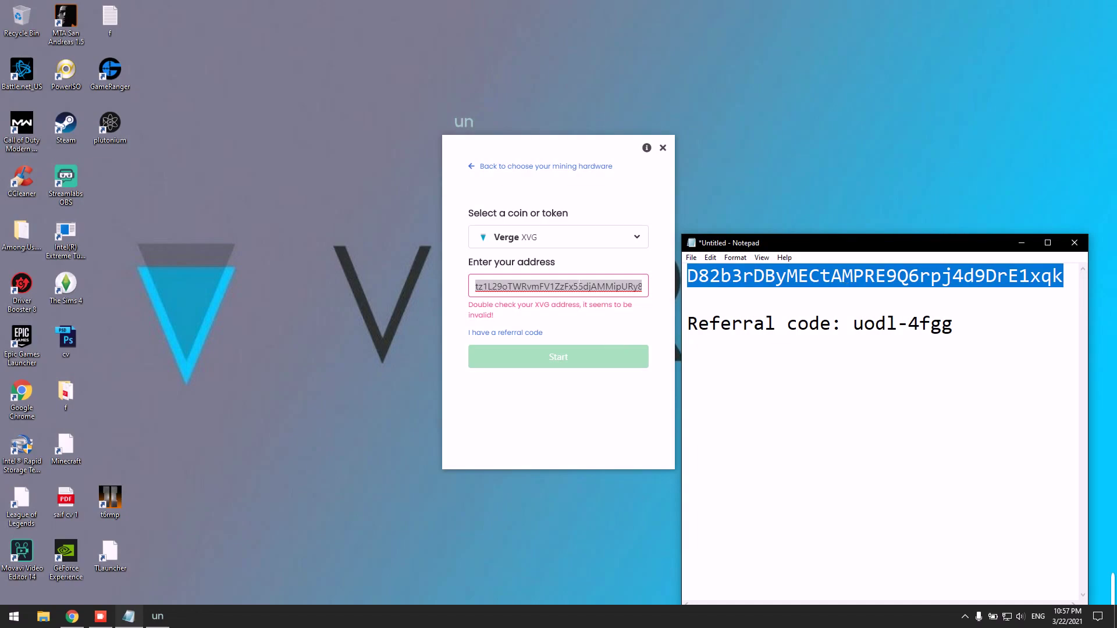
pyautogui.press('End')
pyautogui.hotkey('alt', 'Tab')
pyautogui.hotkey('ctrl', 'a')
pyautogui.hotkey('ctrl', 'v')
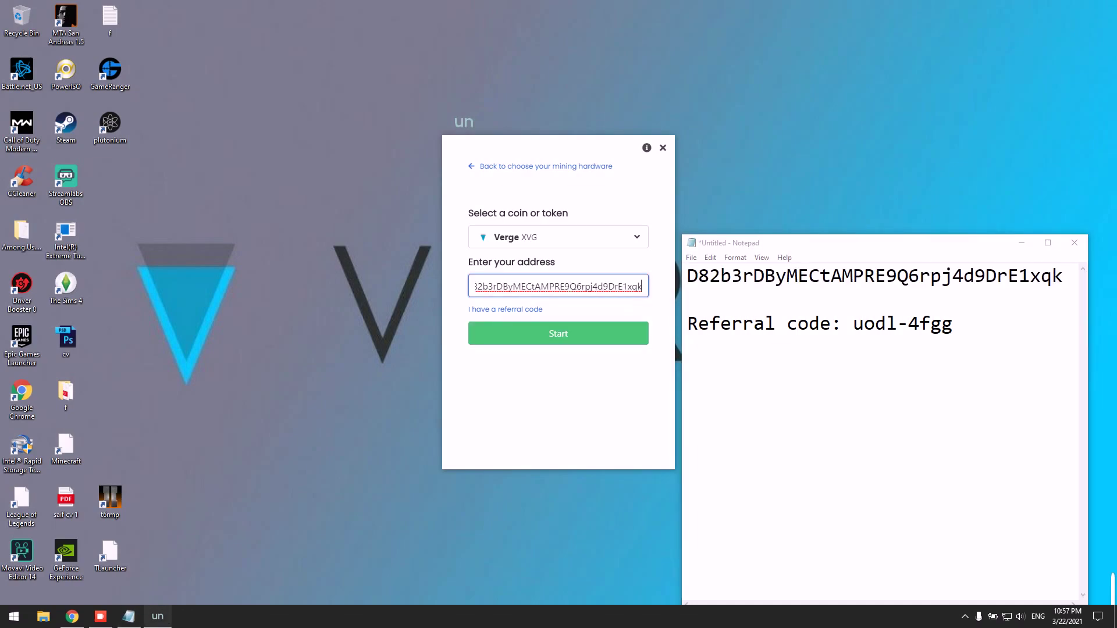
# Paste the referral code from Notepad into the referral field and start mining
pyautogui.hotkey('alt', 'Tab')
pyautogui.hotkey('ctrl', 'End')
pyautogui.hotkey('shift', 'Left')
pyautogui.hotkey('shift', 'Left')
pyautogui.hotkey('shift', 'Left')
pyautogui.hotkey('ctrl', 'c')
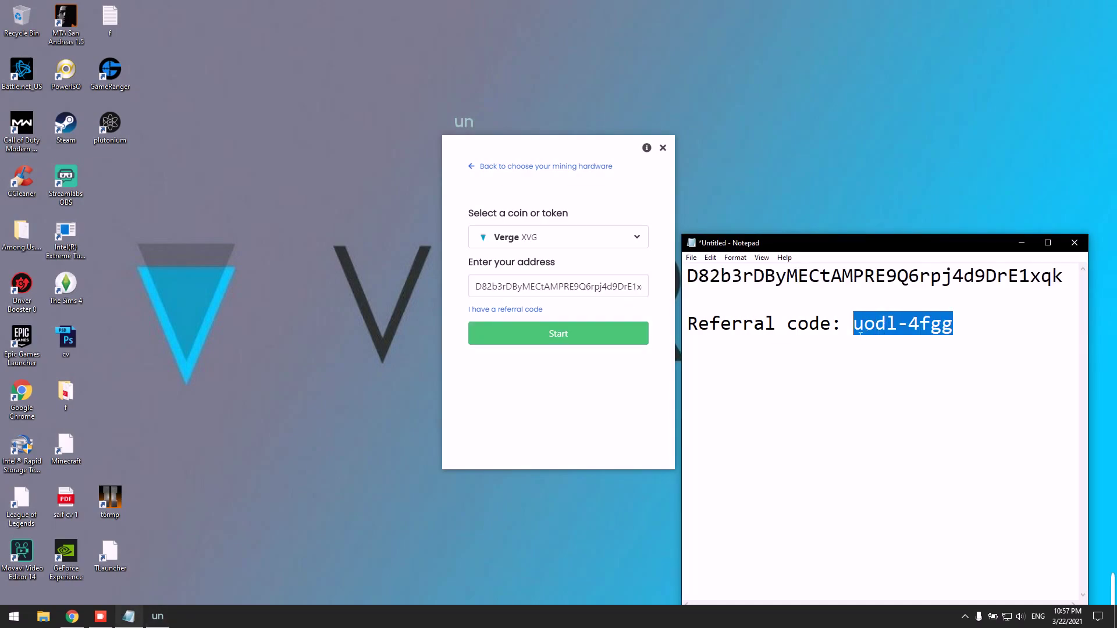
pyautogui.click(490, 314)
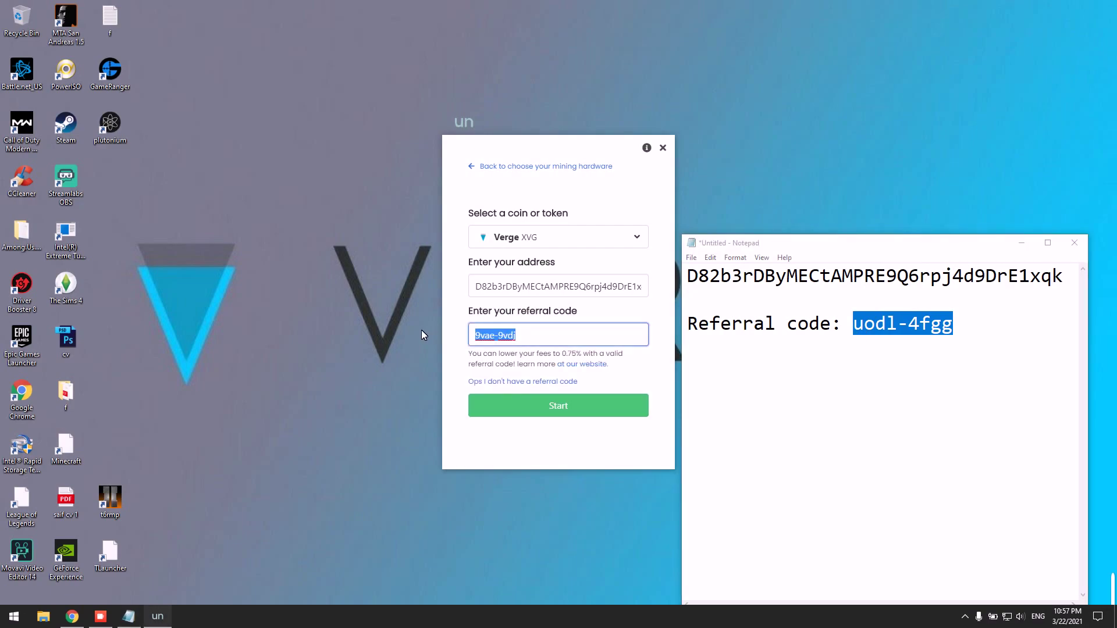
pyautogui.hotkey('ctrl', 'v')
pyautogui.click(566, 411)
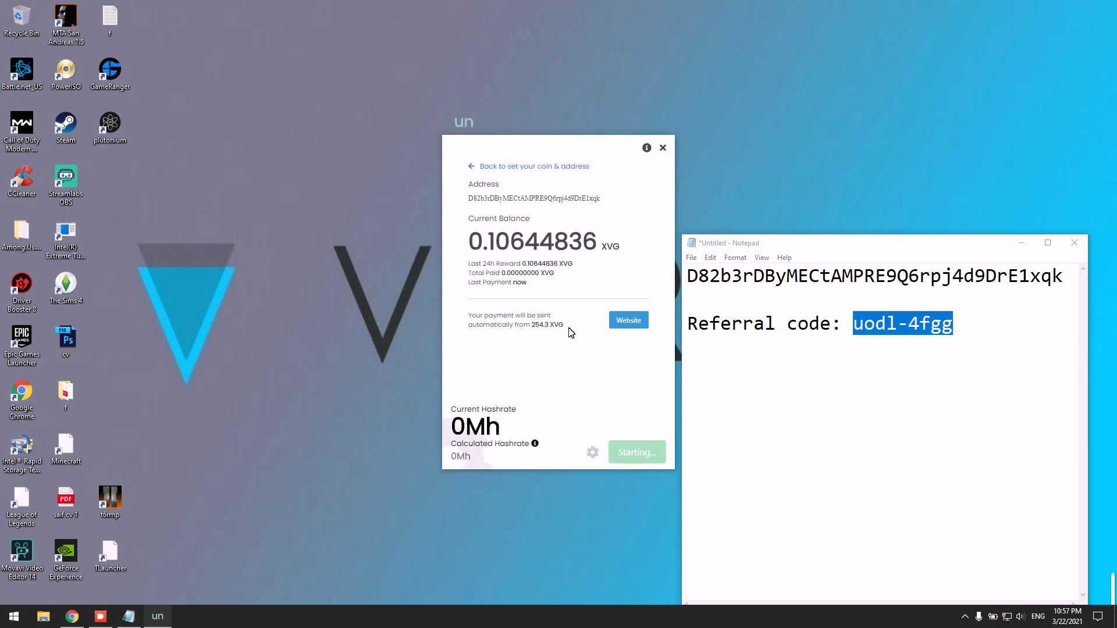
# Minimize Notepad and let the miner finish starting, with hashrates still at 0Mh
pyautogui.click(1022, 243)
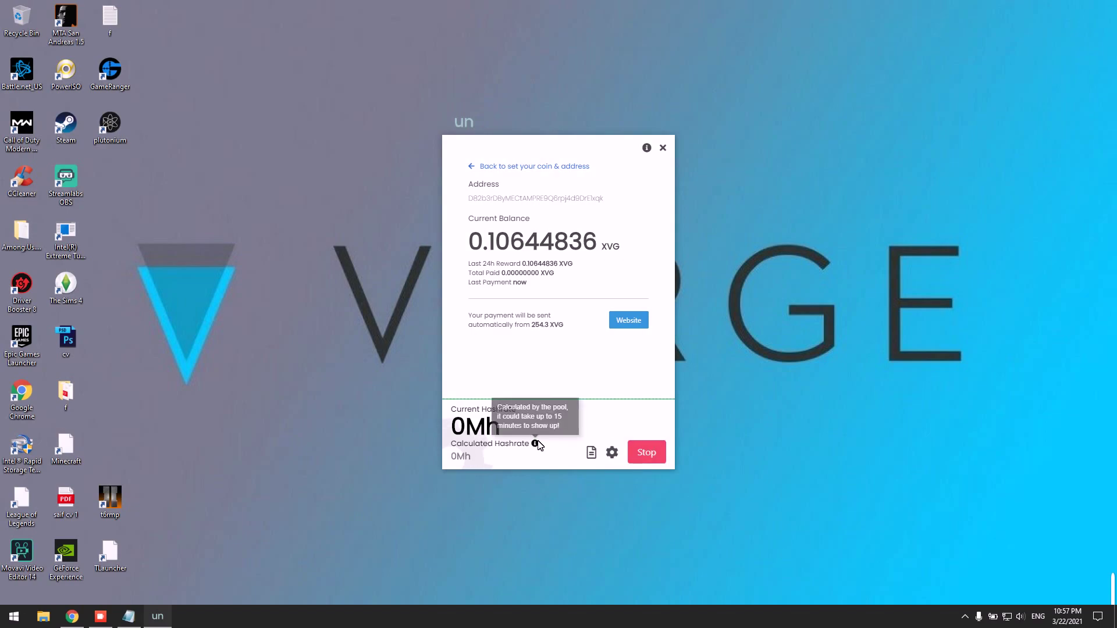
pyautogui.moveTo(536, 448)
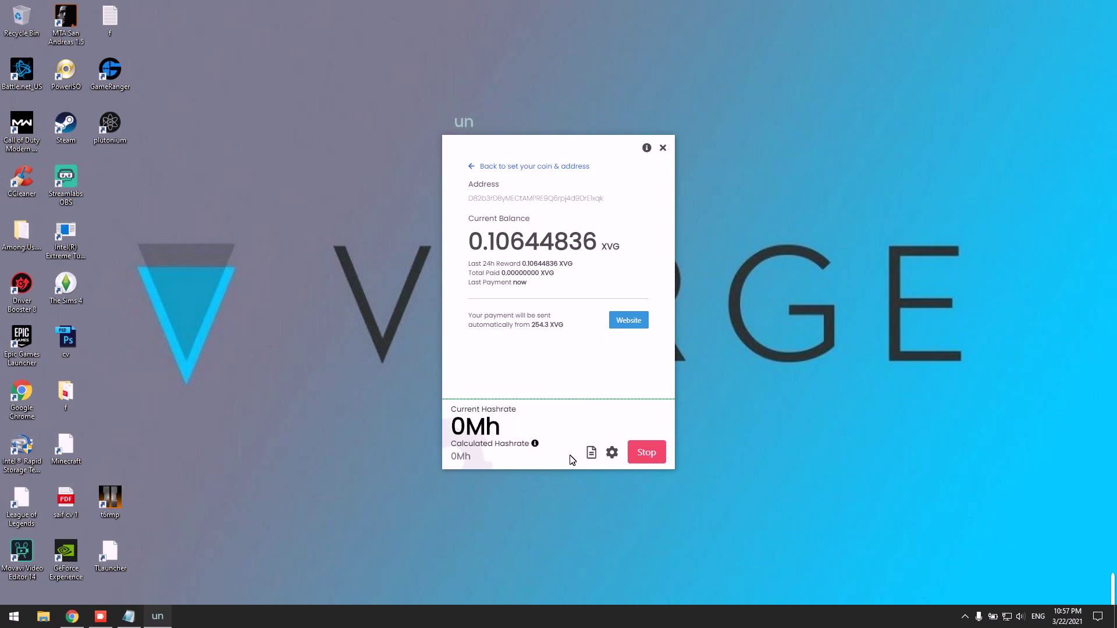
# Keep High intensity in Advanced settings, save and restart, then view and close the log
pyautogui.click(618, 453)
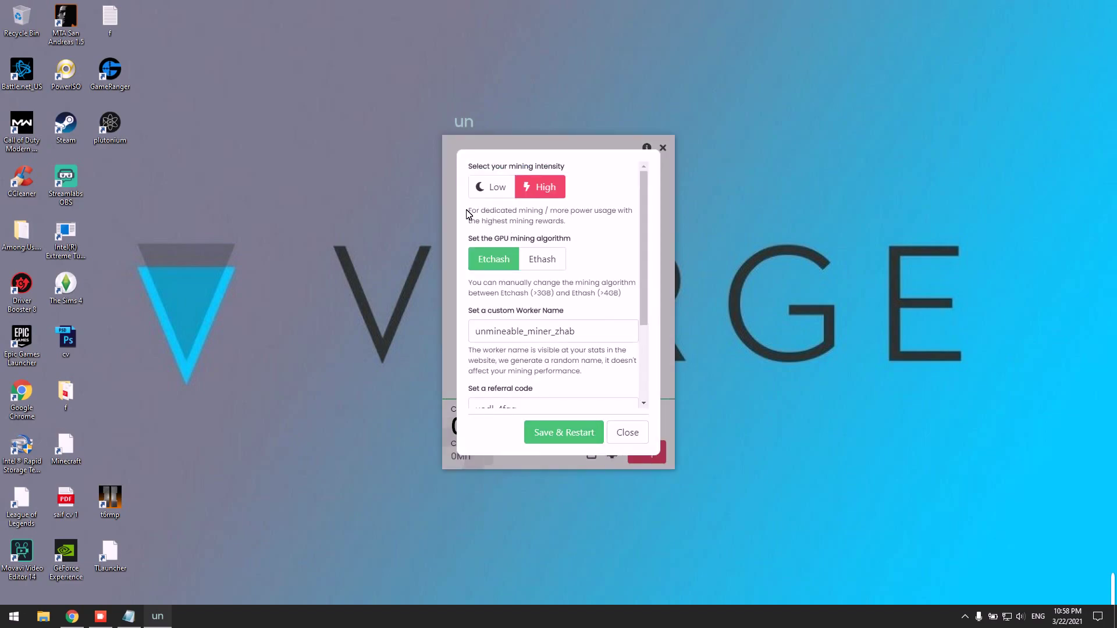
pyautogui.click(501, 190)
pyautogui.click(545, 187)
pyautogui.click(494, 188)
pyautogui.click(543, 187)
pyautogui.scroll(-2, 559, 349)
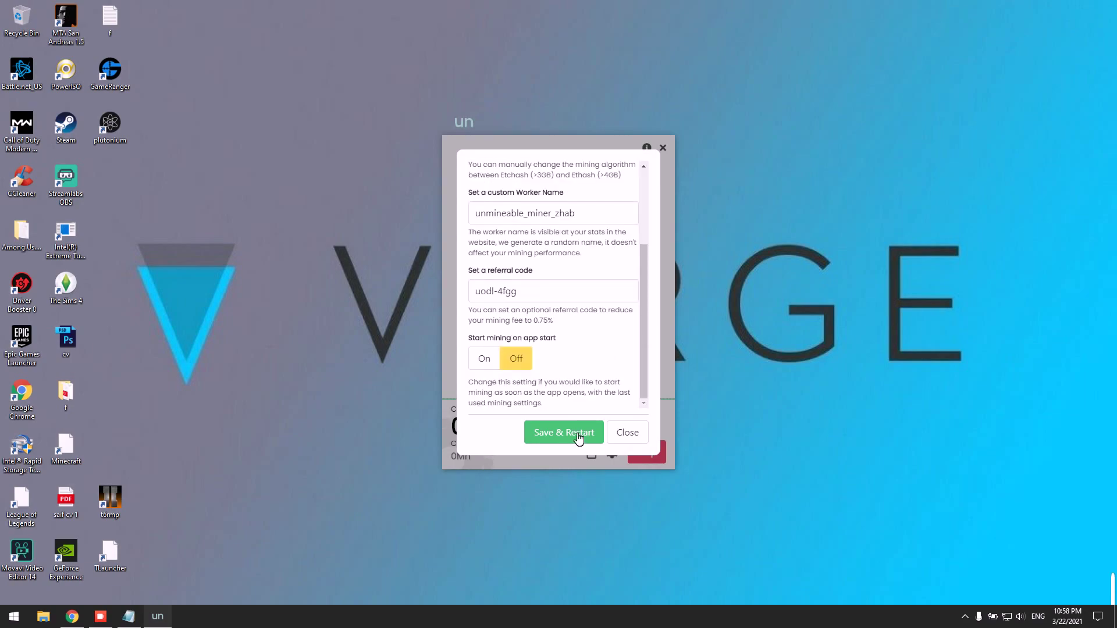
pyautogui.click(577, 436)
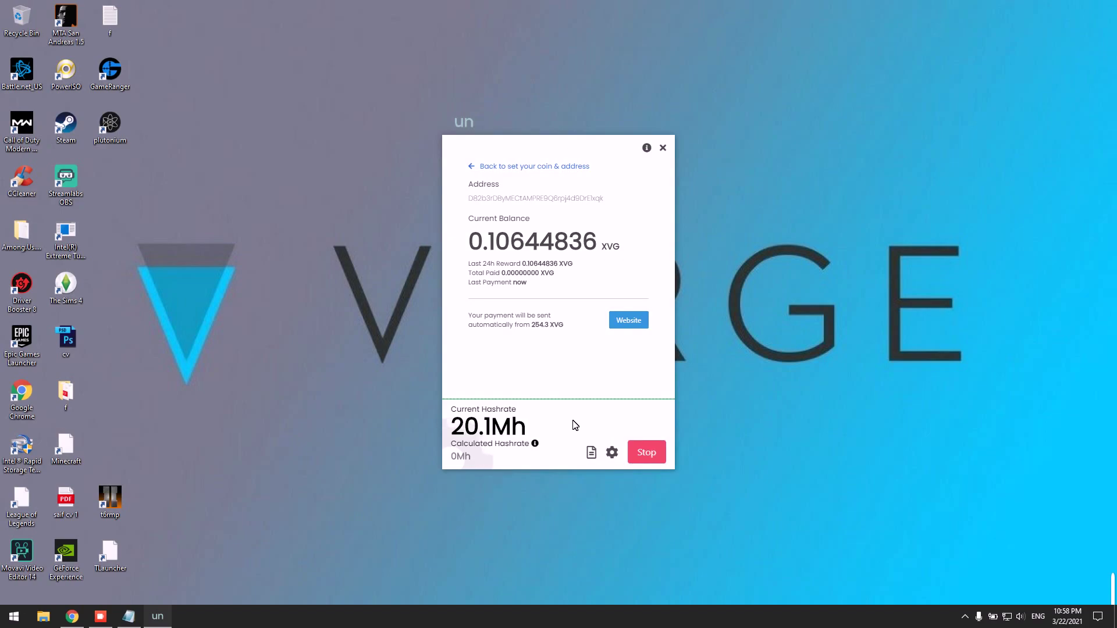
pyautogui.click(591, 452)
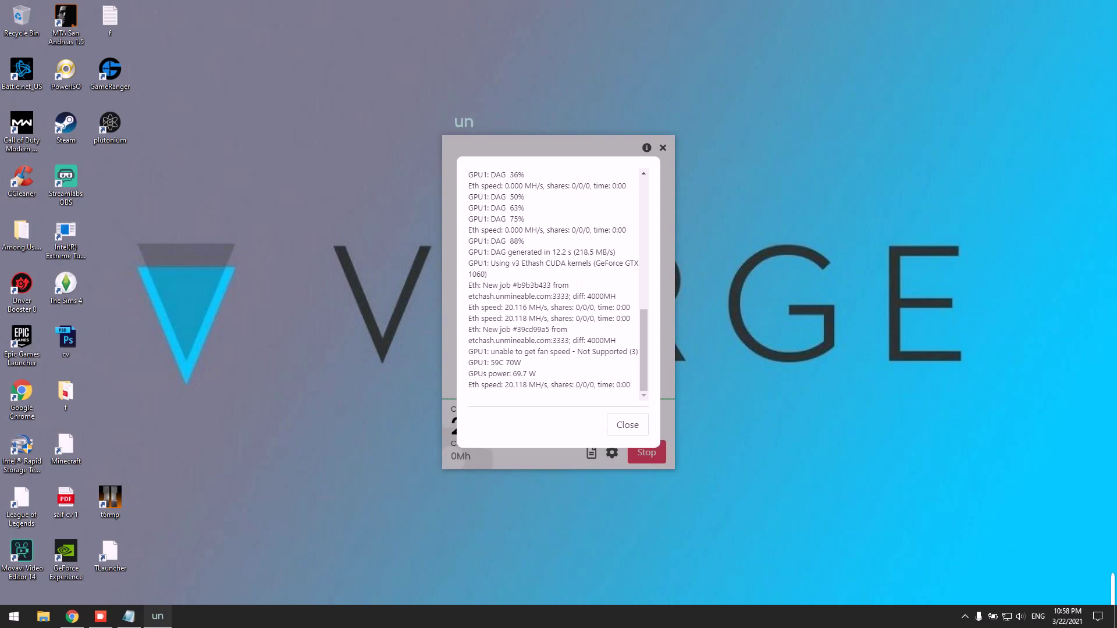
pyautogui.click(634, 425)
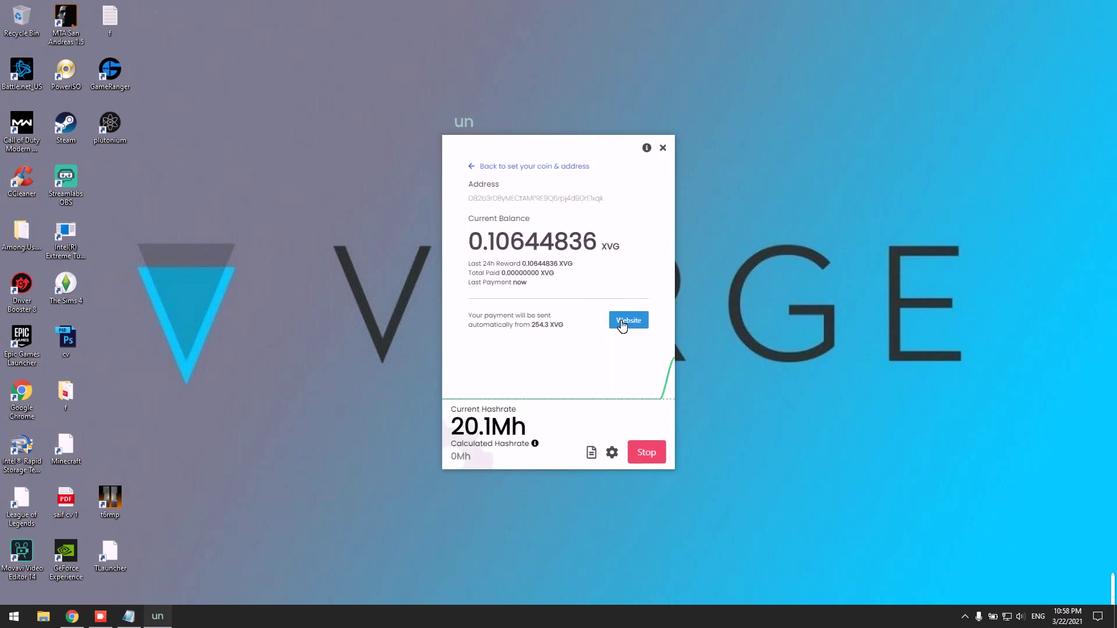
# Open the Verge balance page showing 0.10644836 XVG and toggle Pay automatically off and back on
pyautogui.click(627, 323)
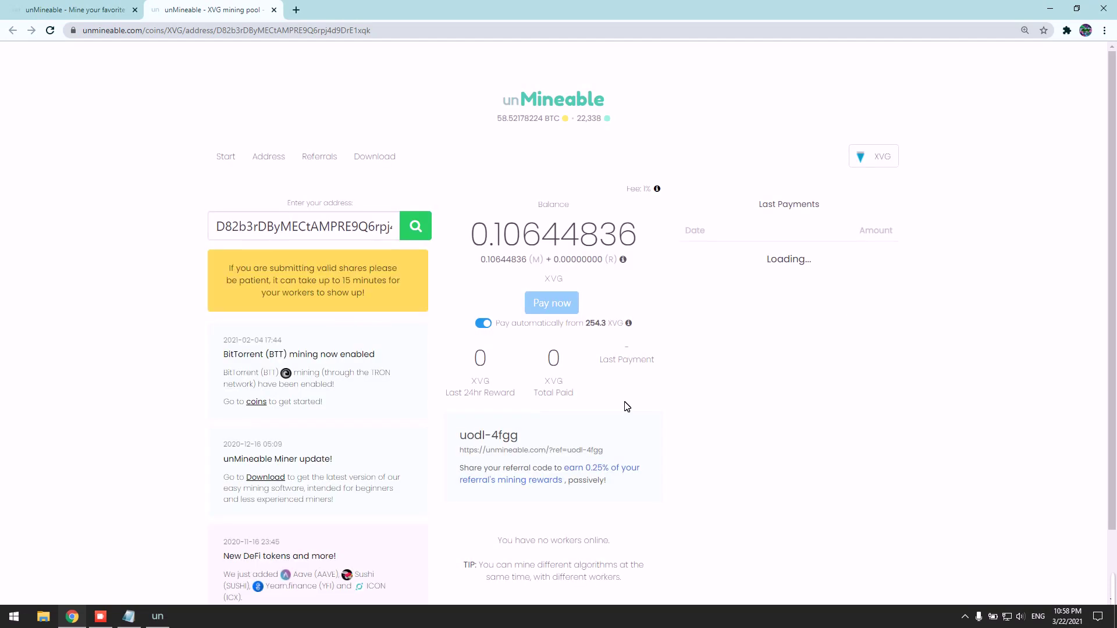
pyautogui.scroll(-1, 623, 406)
pyautogui.scroll(1, 415, 244)
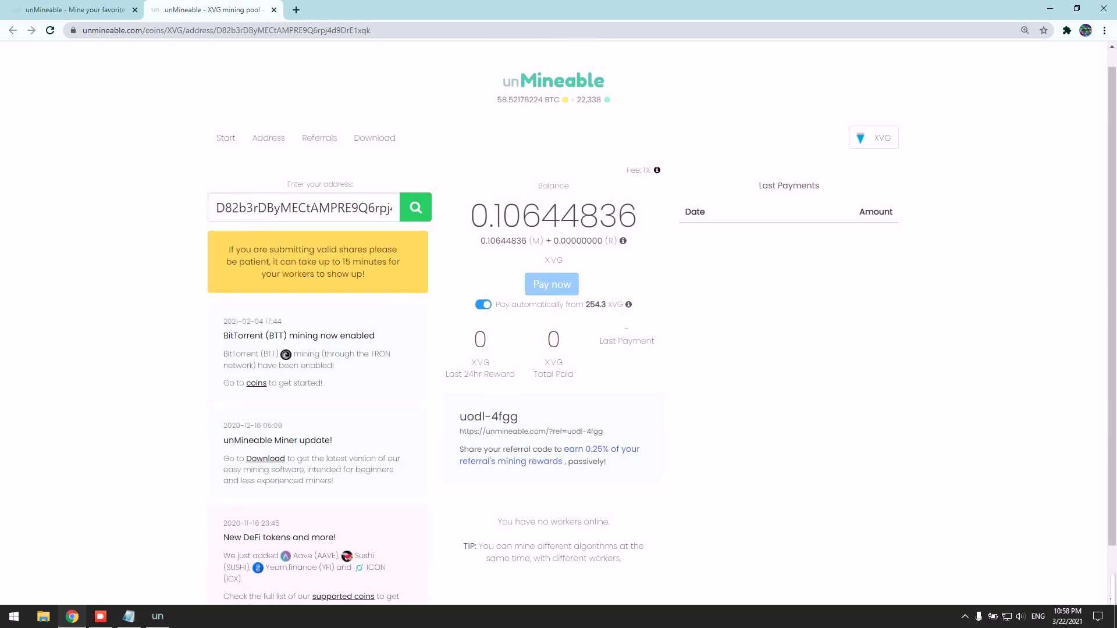
pyautogui.moveTo(471, 215); pyautogui.dragTo(640, 219)
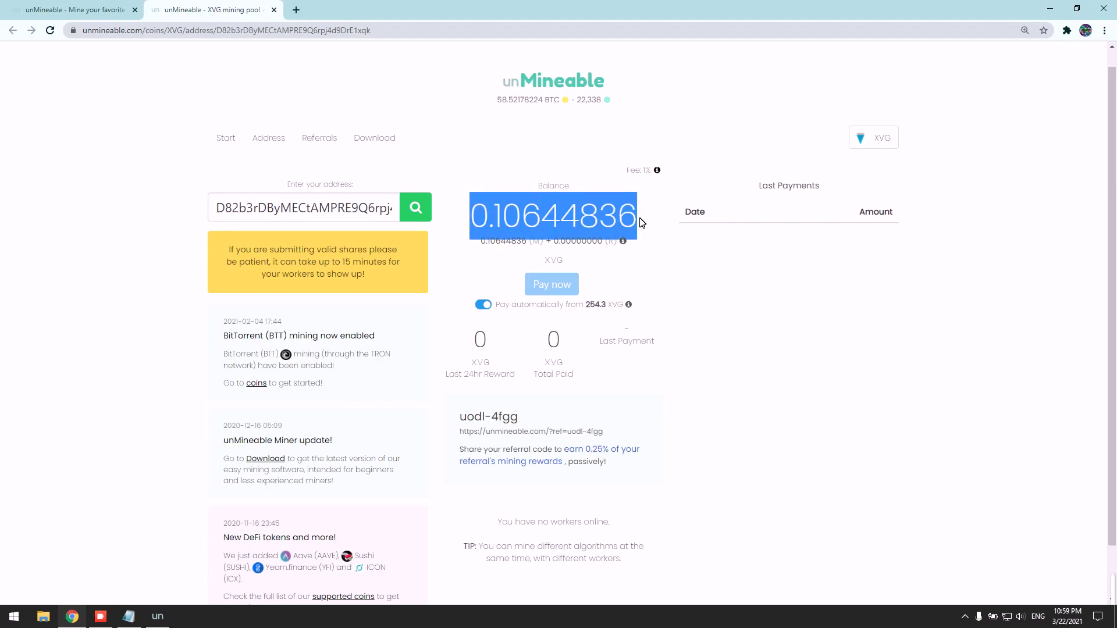
pyautogui.click(660, 252)
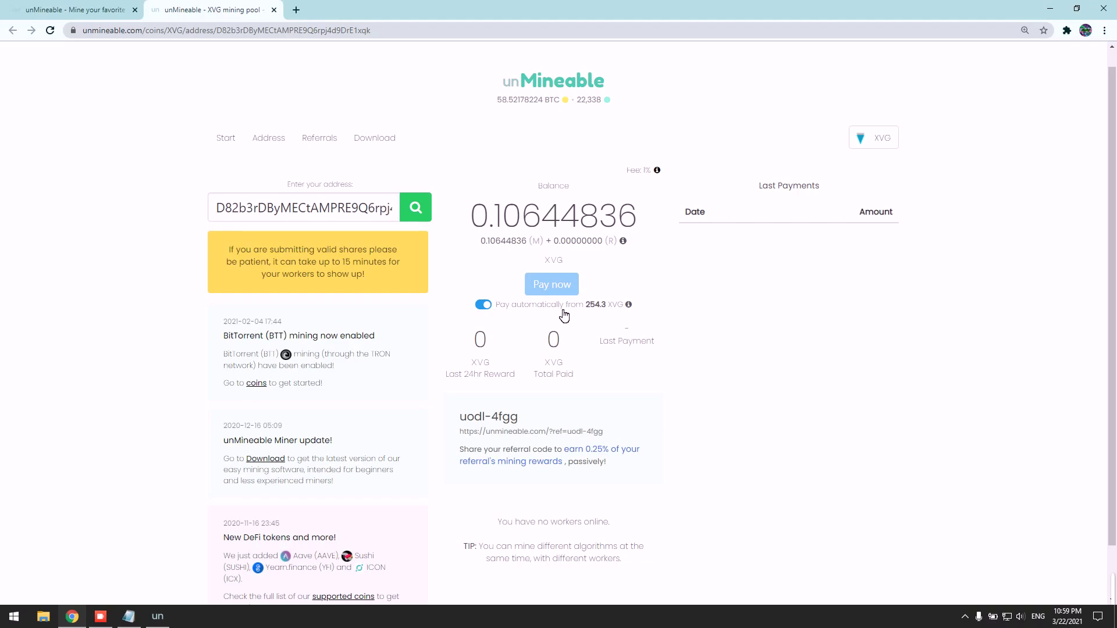
pyautogui.click(491, 305)
pyautogui.click(484, 304)
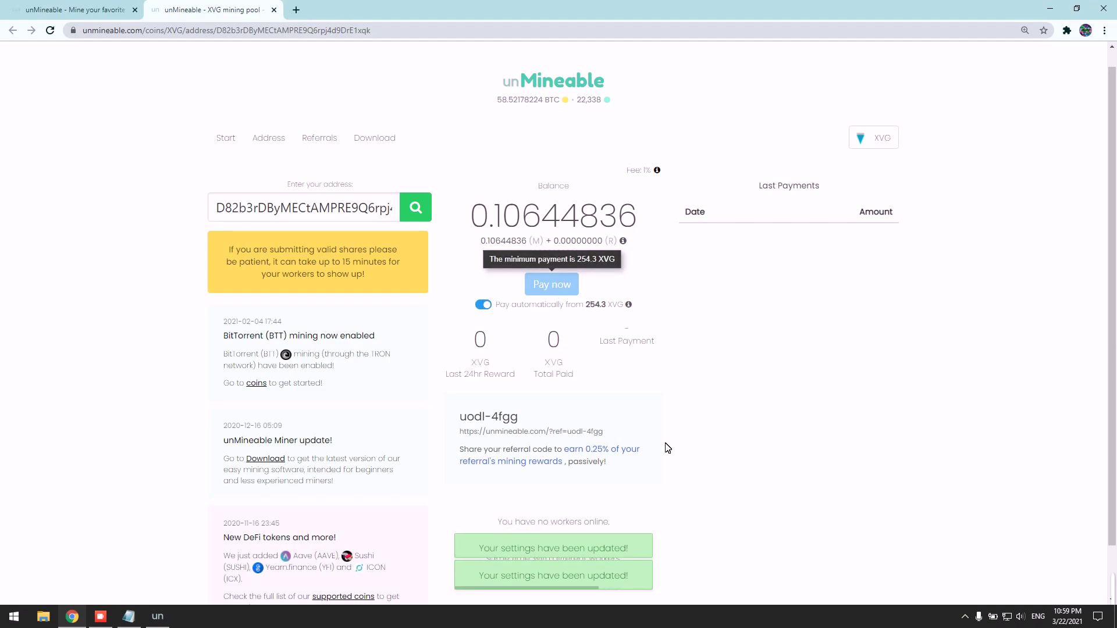